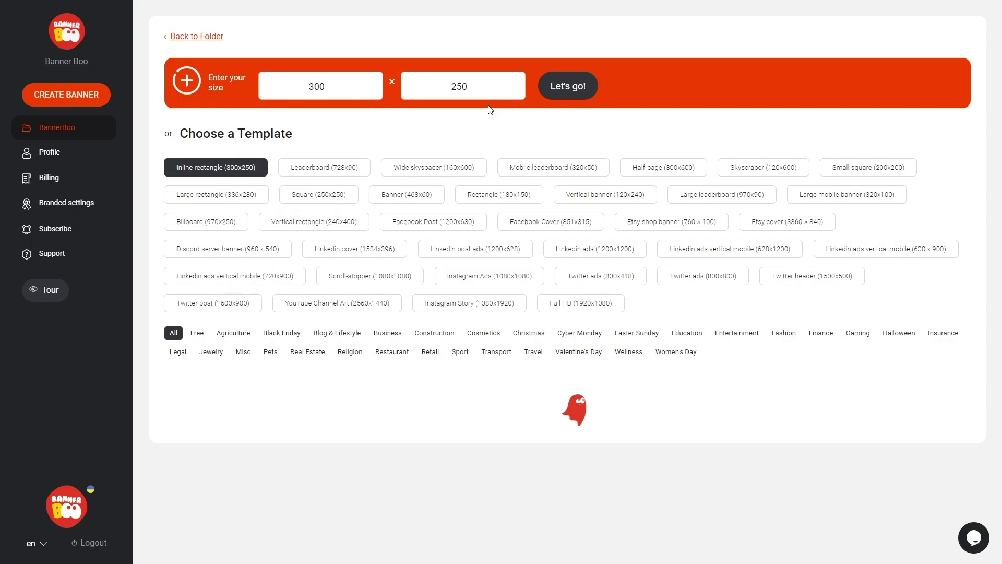
pyautogui.scroll(-1, 549, 273)
pyautogui.scroll(-2, 548, 273)
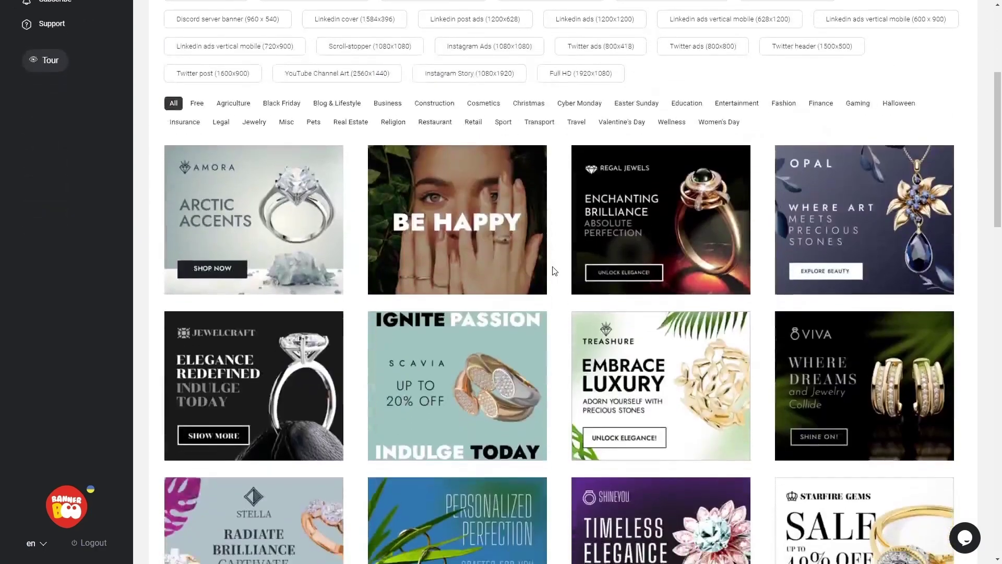
pyautogui.scroll(-2, 552, 271)
pyautogui.scroll(-3, 554, 271)
pyautogui.scroll(-1, 554, 271)
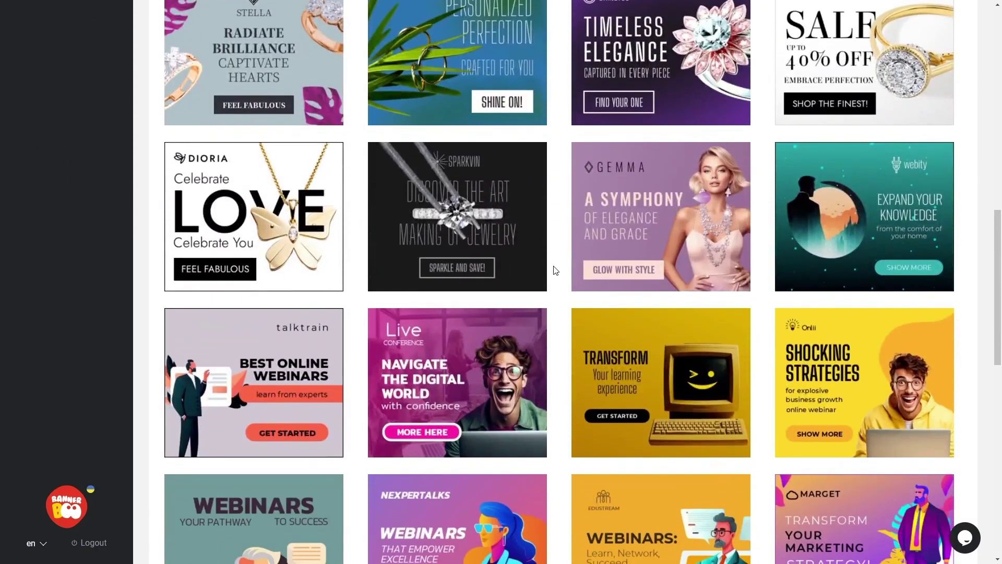
pyautogui.scroll(1, 554, 270)
pyautogui.scroll(3, 554, 270)
pyautogui.scroll(3, 554, 270)
pyautogui.scroll(2, 554, 270)
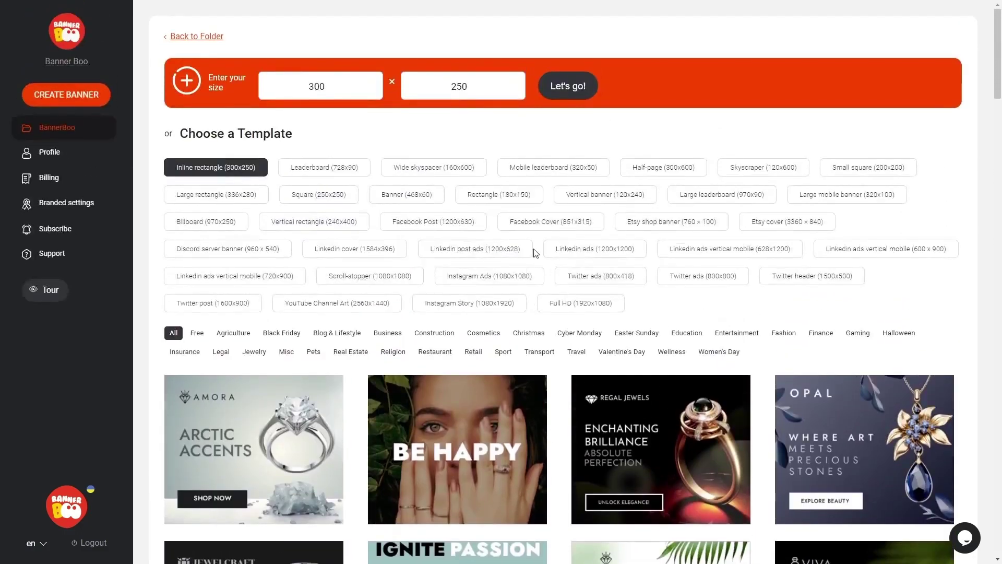
# Create a new banner with height changed from 250 to 600, giving a 300×600 canvas
pyautogui.doubleClick(458, 88)
pyautogui.write('600')
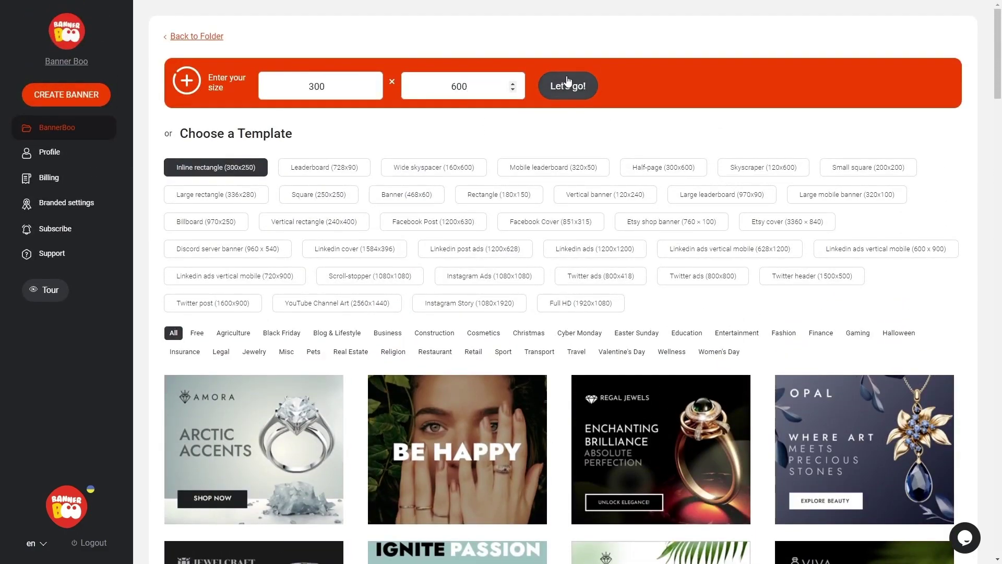
pyautogui.click(566, 85)
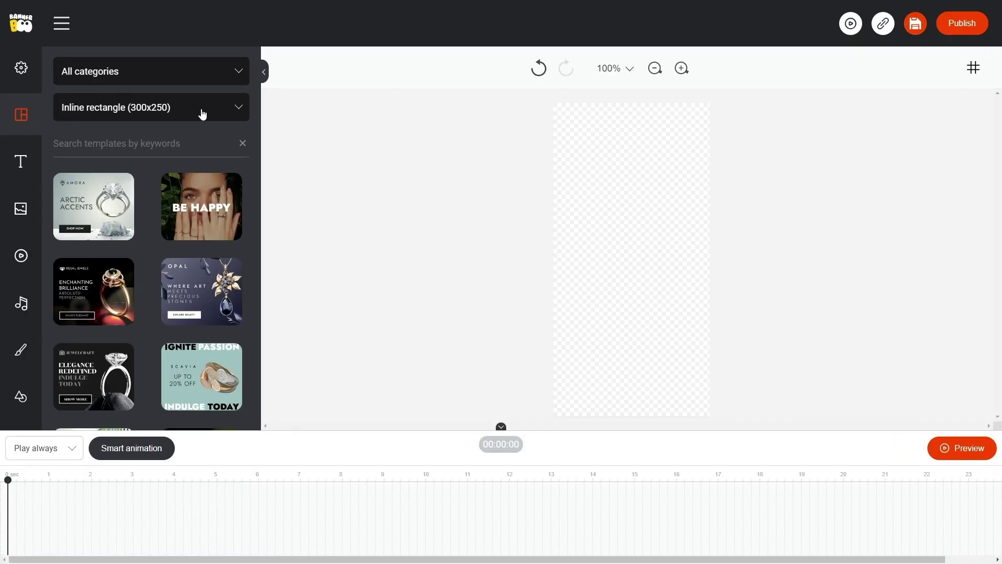
# Apply the Half-page (300x600) Stella jewelry template and move the playhead to 5 s
pyautogui.click(201, 112)
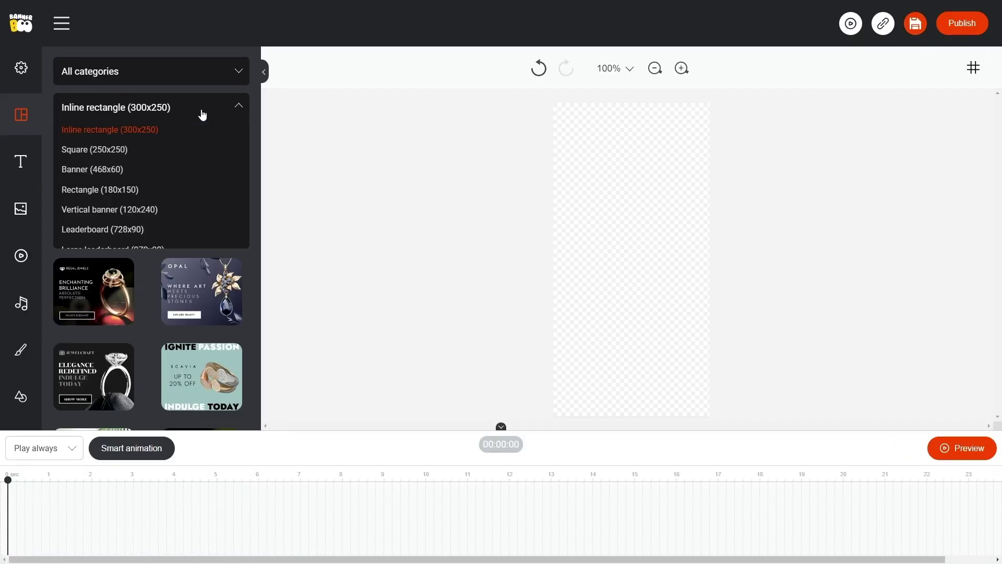
pyautogui.scroll(-1, 196, 200)
pyautogui.scroll(-1, 197, 200)
pyautogui.scroll(-2, 196, 204)
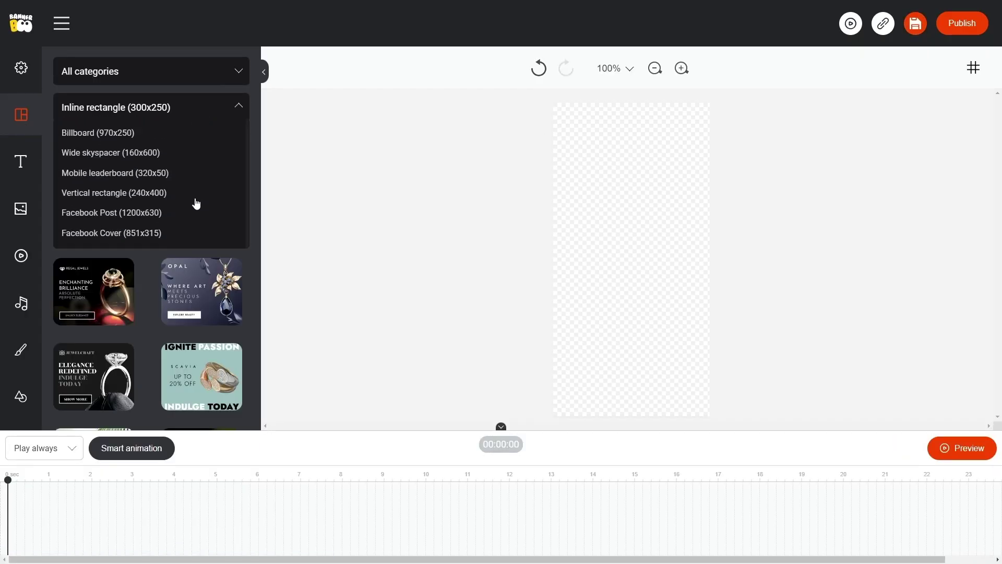
pyautogui.scroll(-1, 195, 204)
pyautogui.scroll(-2, 196, 204)
pyautogui.click(196, 205)
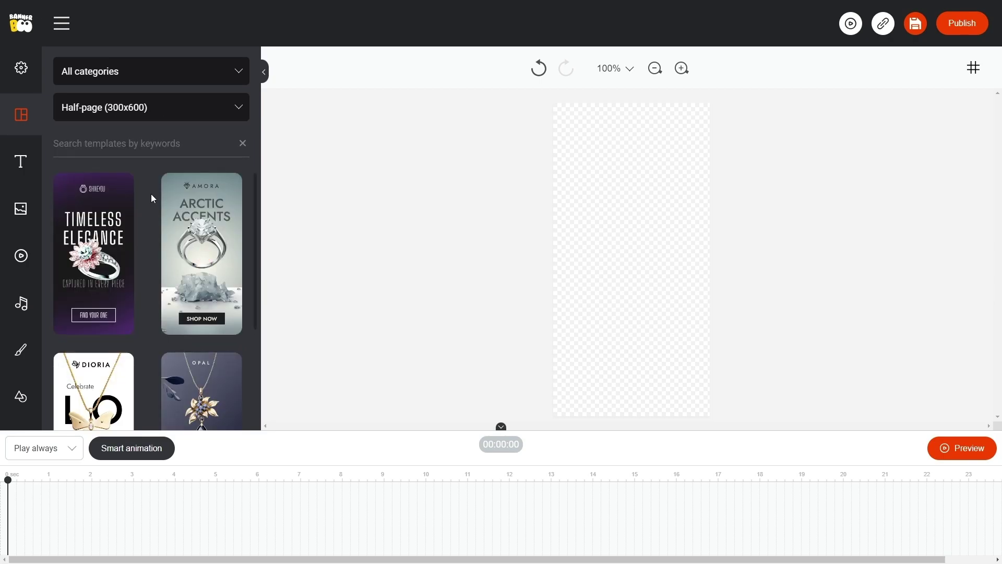
pyautogui.scroll(-3, 151, 193)
pyautogui.scroll(-2, 153, 191)
pyautogui.scroll(-2, 150, 194)
pyautogui.scroll(-1, 150, 197)
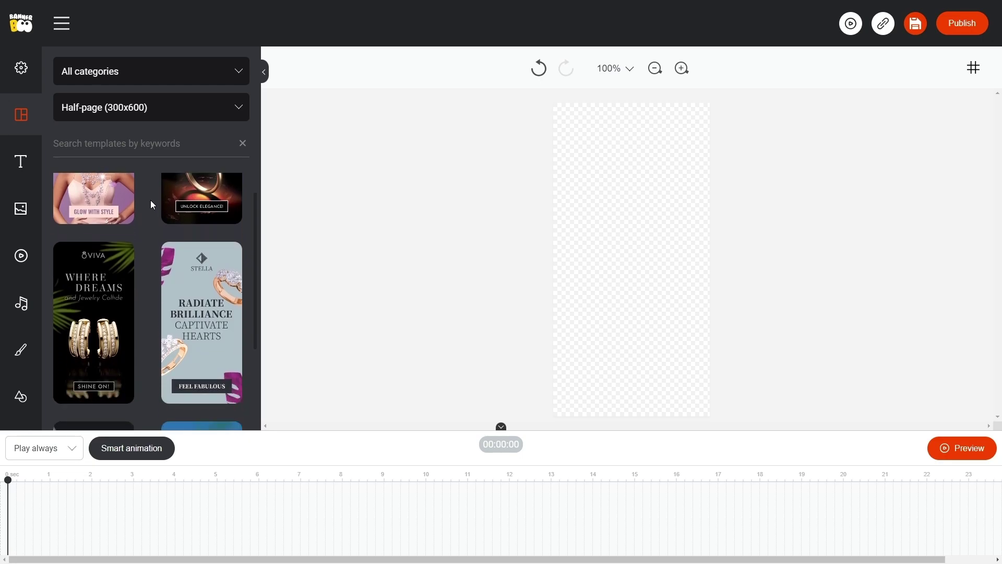
pyautogui.scroll(-1, 149, 203)
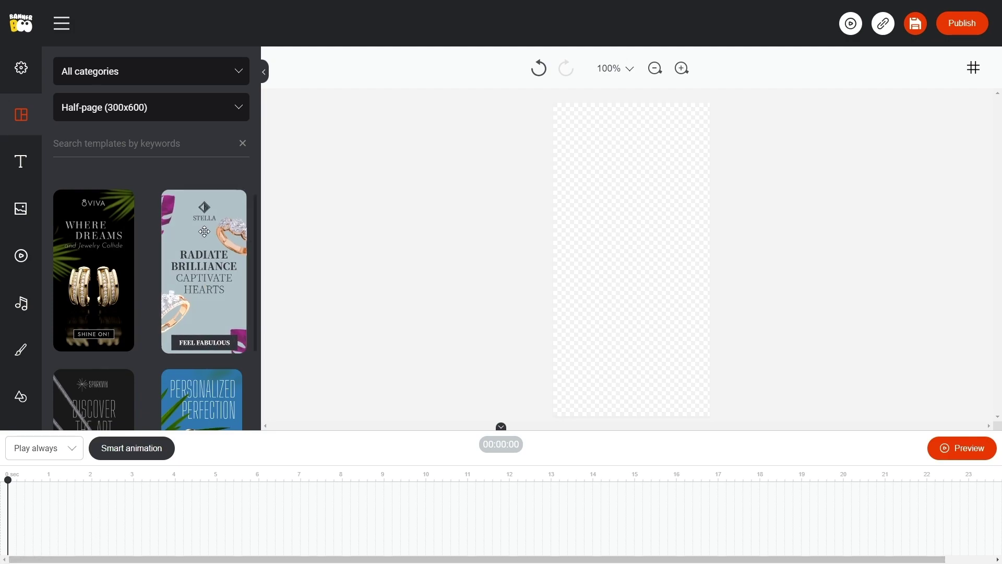
pyautogui.moveTo(202, 323)
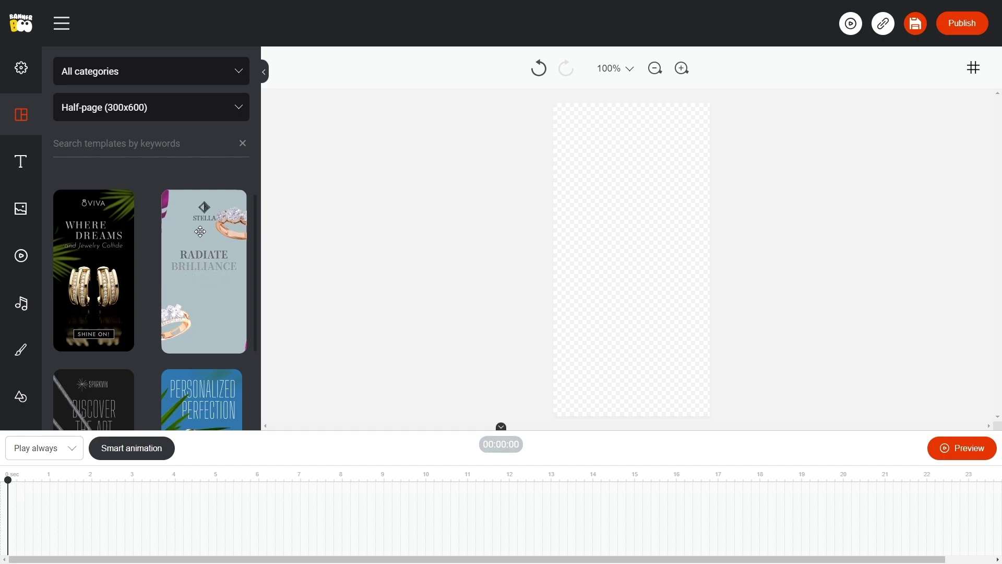
pyautogui.click(200, 232)
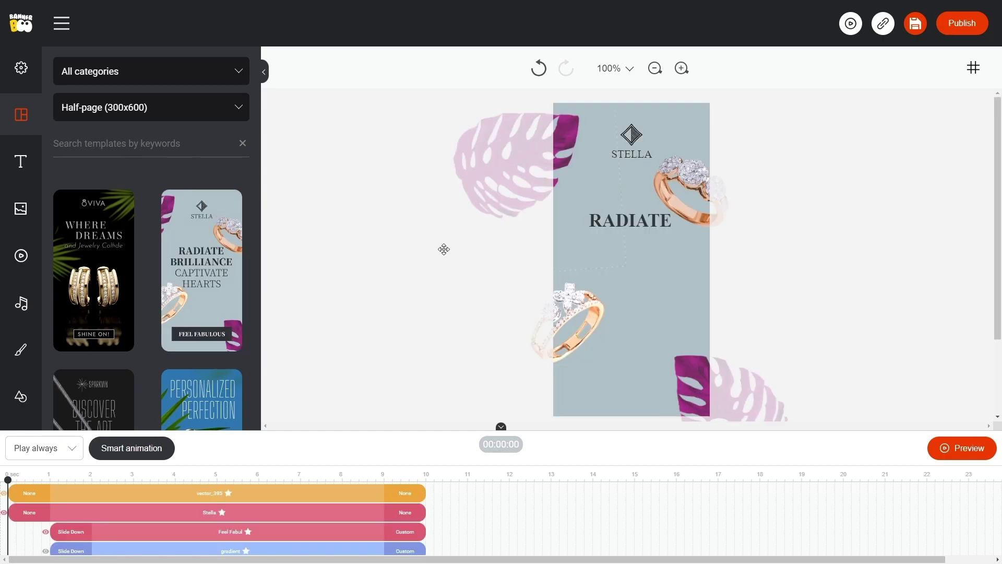
pyautogui.click(216, 477)
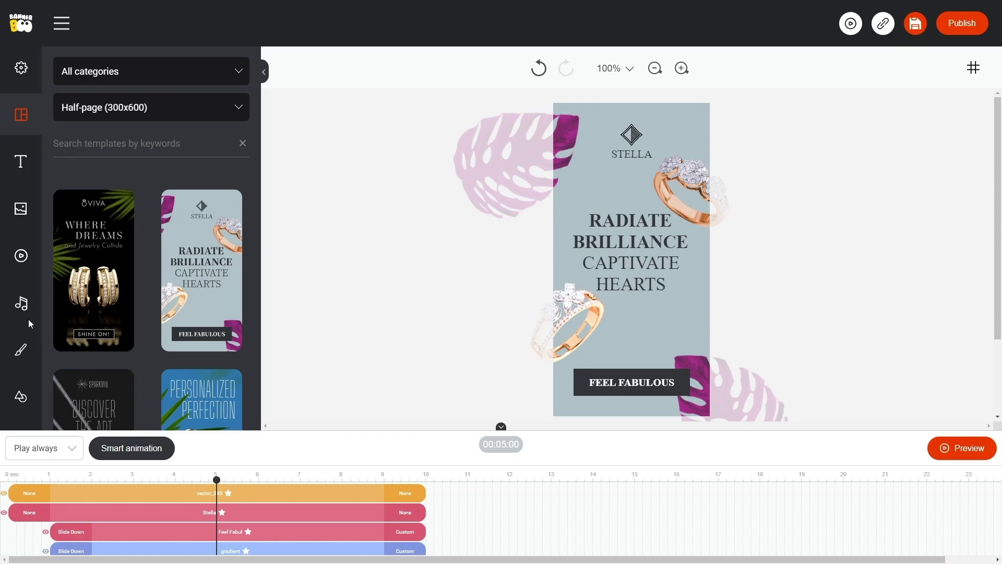
pyautogui.scroll(-2, 29, 324)
pyautogui.click(21, 358)
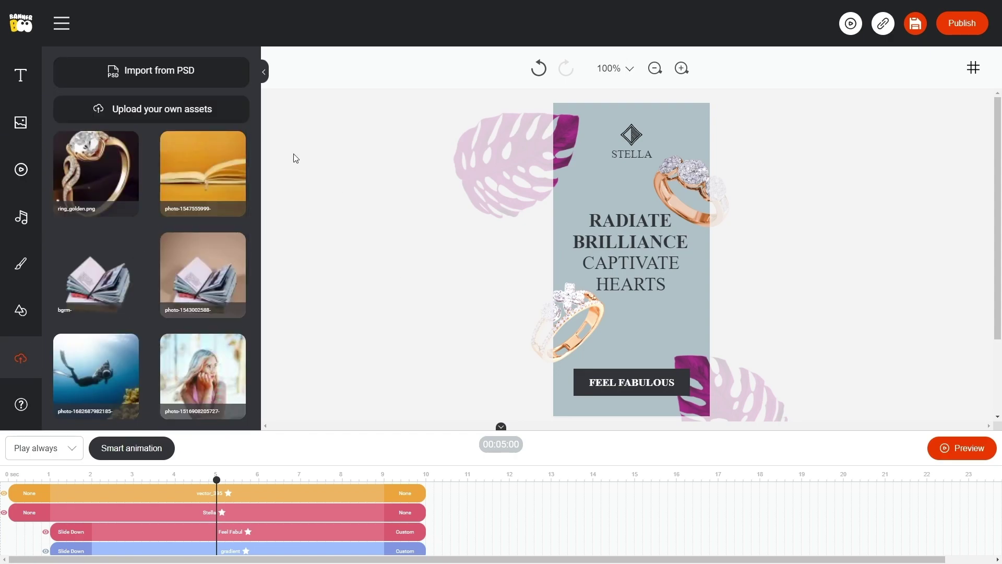
# Add ring_golden.png, remove its background, delete the oversized copy, and drop in the bgrm ring
pyautogui.click(79, 176)
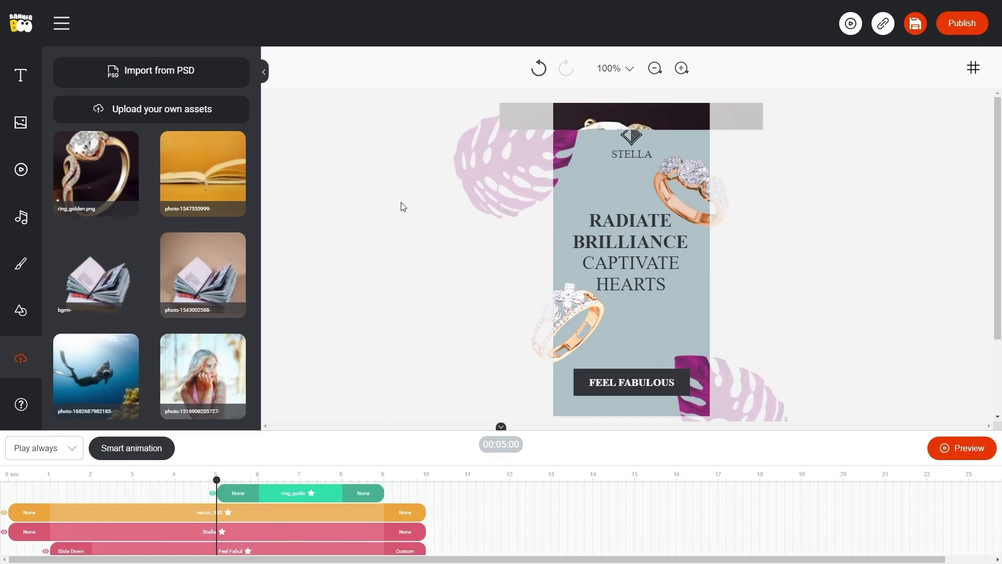
pyautogui.click(639, 195)
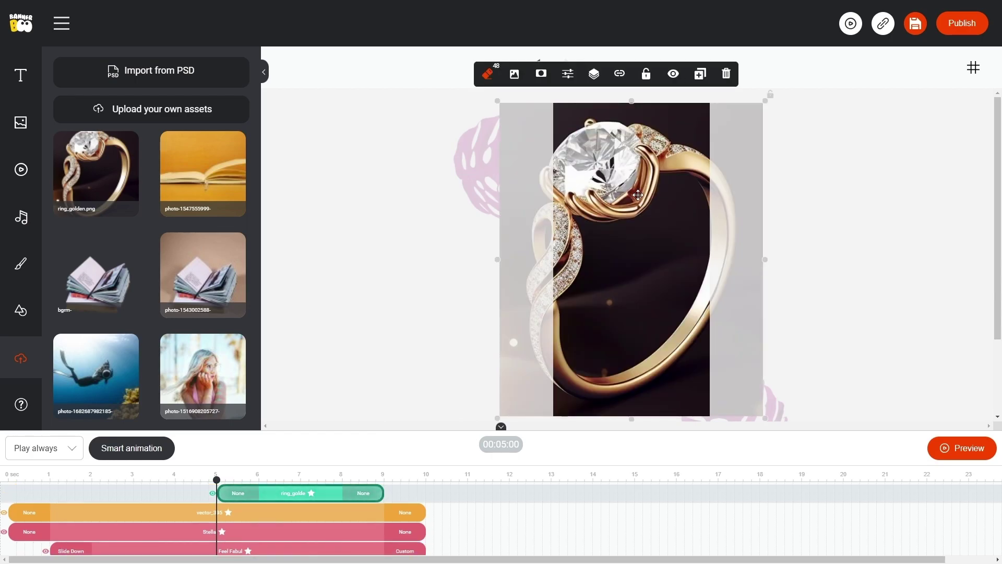
pyautogui.click(487, 74)
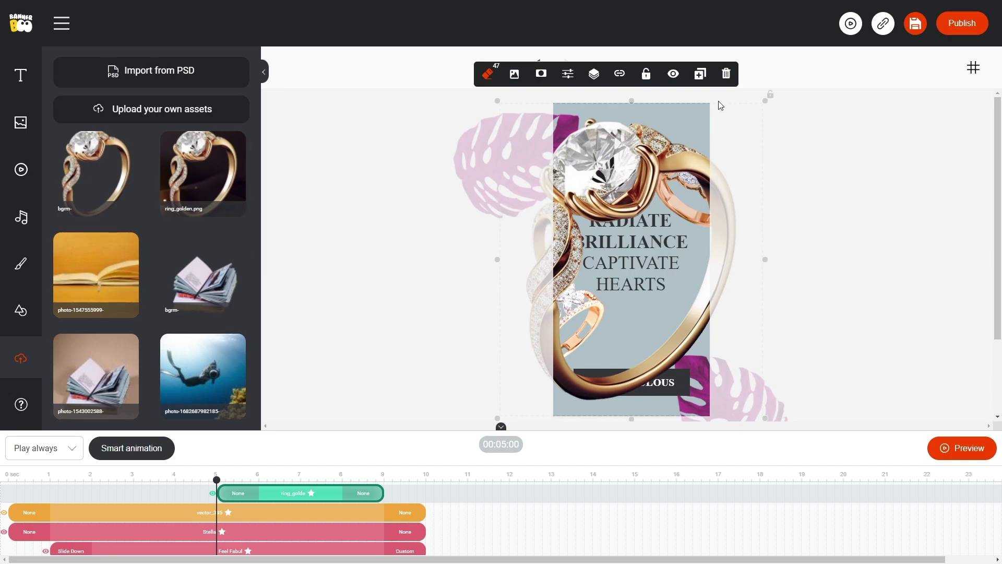
pyautogui.click(726, 75)
pyautogui.moveTo(123, 172); pyautogui.dragTo(545, 323)
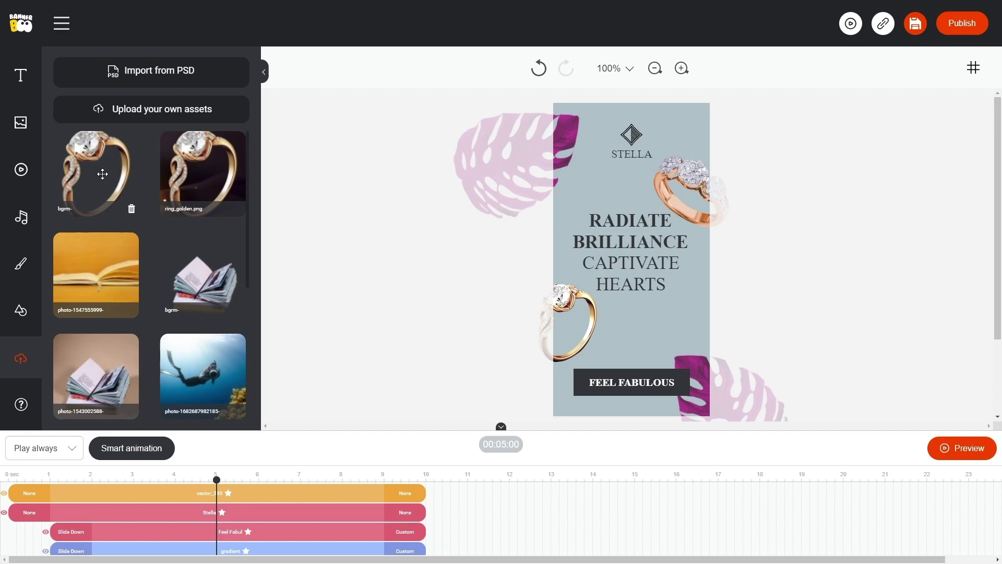
# Place the bgrm ring at the upper right beside the STELLA logo, tilted at an angle
pyautogui.moveTo(127, 205); pyautogui.dragTo(719, 193)
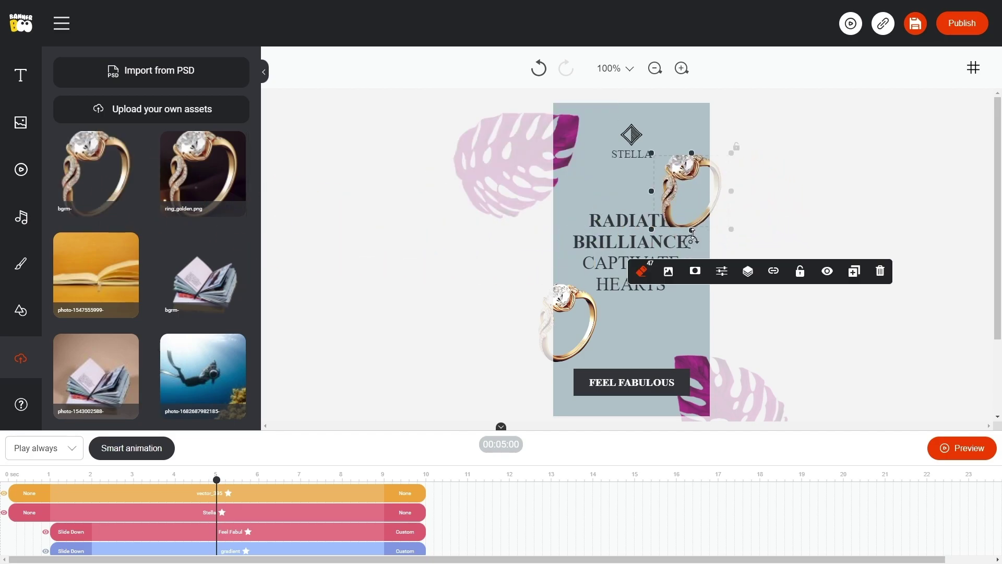
pyautogui.moveTo(692, 240); pyautogui.dragTo(693, 241)
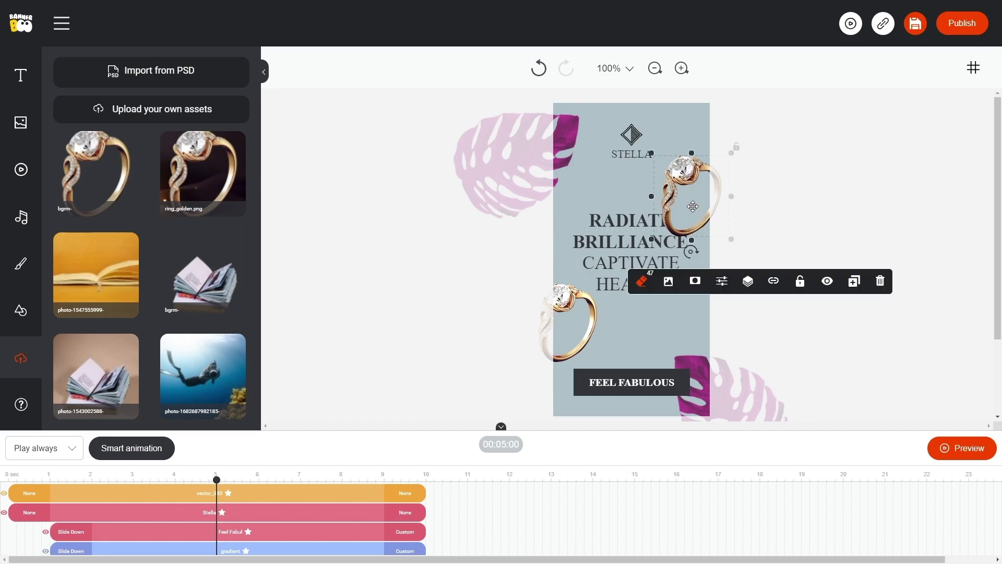
pyautogui.click(728, 285)
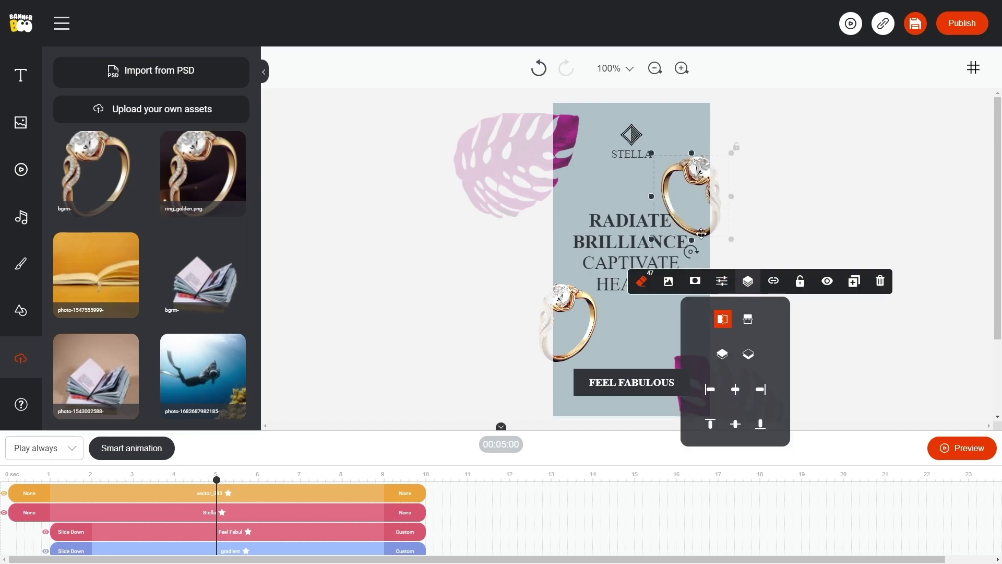
pyautogui.click(832, 185)
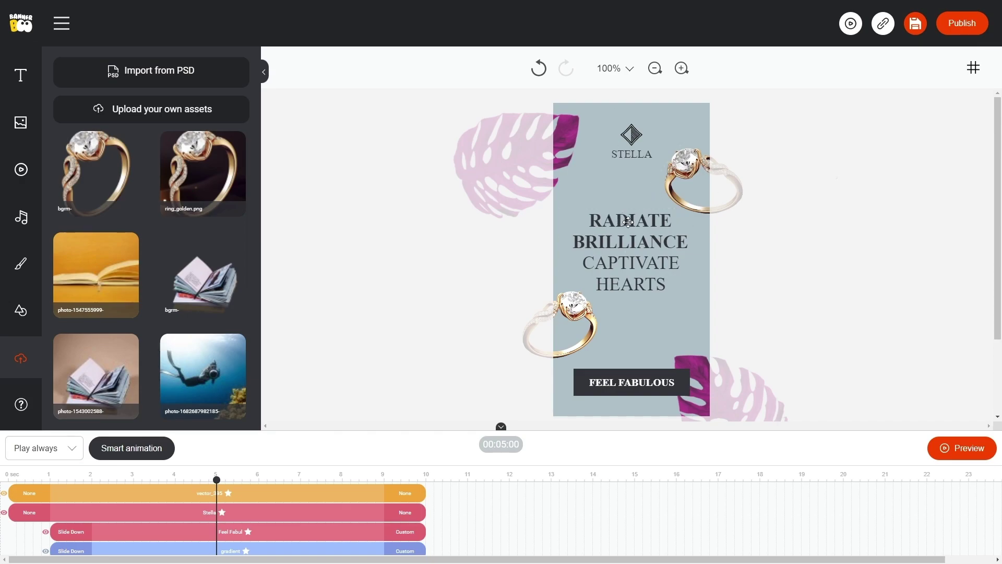
# Retype the headline words RADIATE, BRILLIANCE, CAPTIVATE, HEARTS as UNLEASH, YOUR, INNER, SHIMMER
pyautogui.doubleClick(650, 222)
pyautogui.press('BackSpace')
pyautogui.write('UNLEASH')
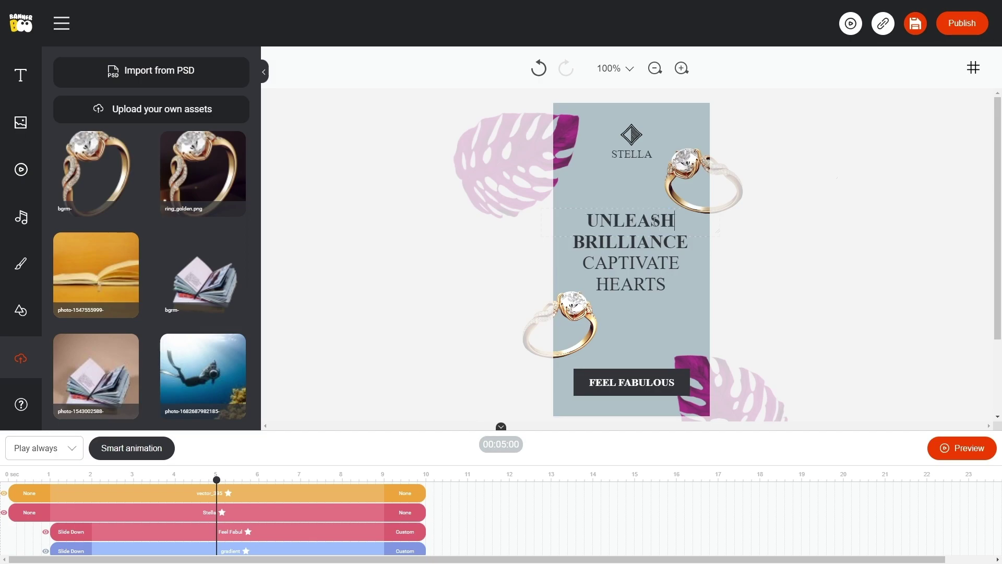
pyautogui.doubleClick(686, 238)
pyautogui.write('YOUR')
pyautogui.doubleClick(655, 265)
pyautogui.write('INNER')
pyautogui.doubleClick(631, 283)
pyautogui.write('SHI')
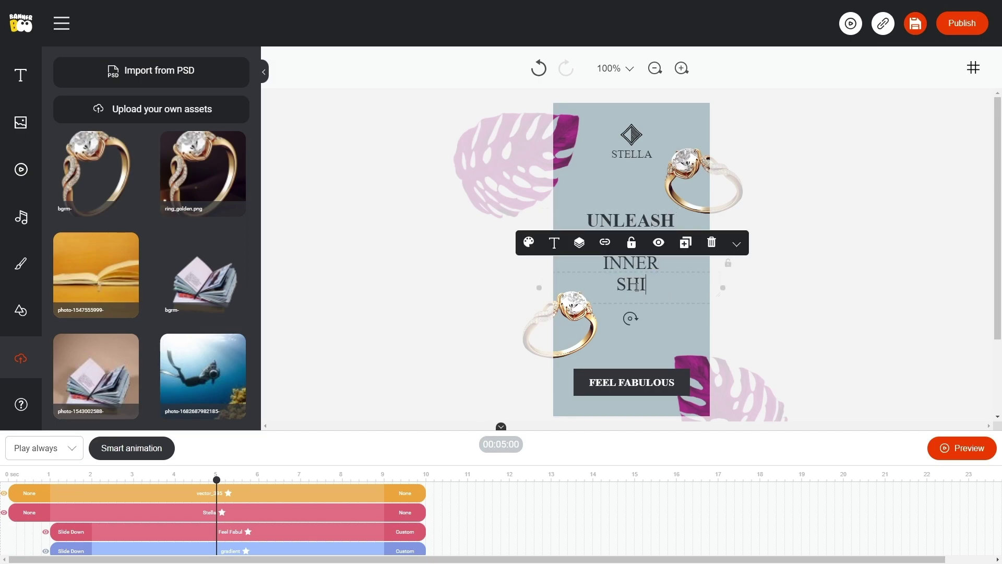
pyautogui.write('MMER')
pyautogui.click(908, 270)
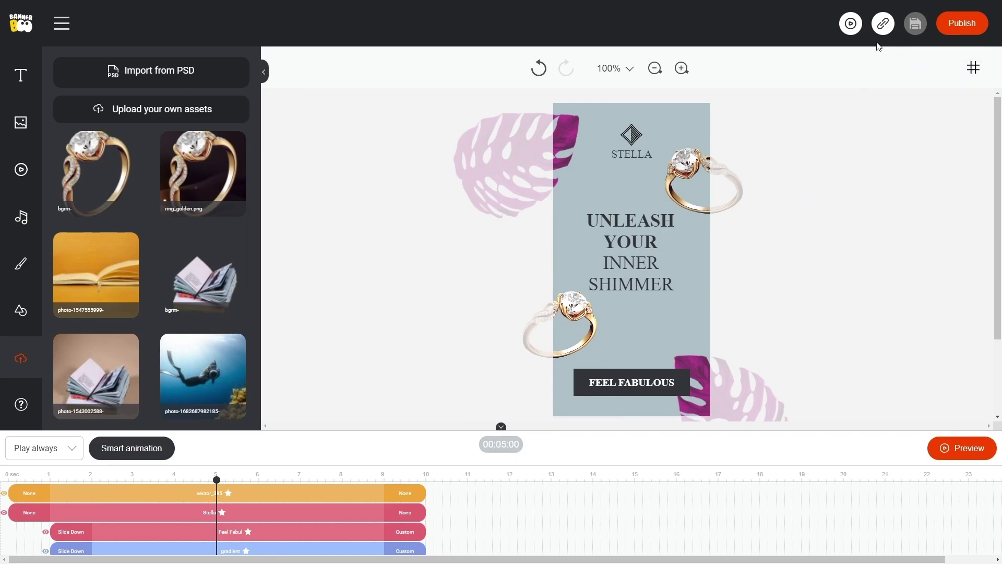
pyautogui.click(883, 23)
# Open the Publish > Download ZIP settings and expand the Choose Ads Network list
pyautogui.click(962, 23)
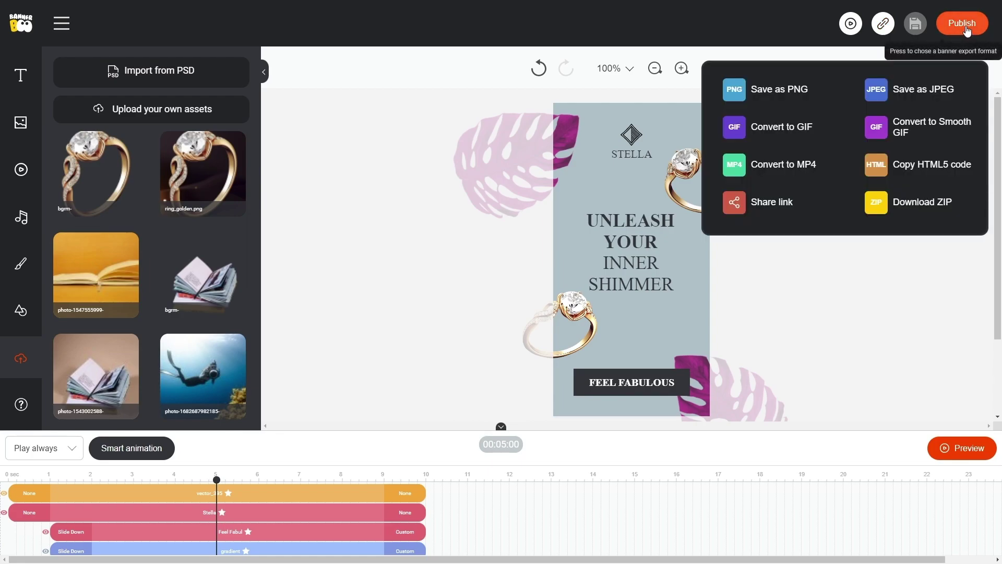
pyautogui.click(906, 207)
pyautogui.moveTo(571, 246)
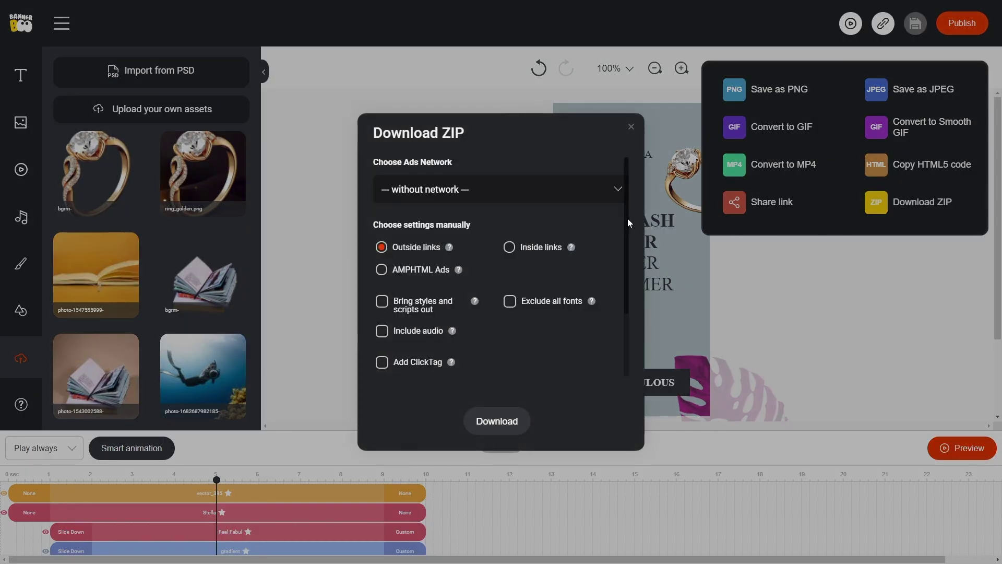
pyautogui.scroll(-1, 627, 225)
pyautogui.moveTo(627, 224); pyautogui.dragTo(626, 289)
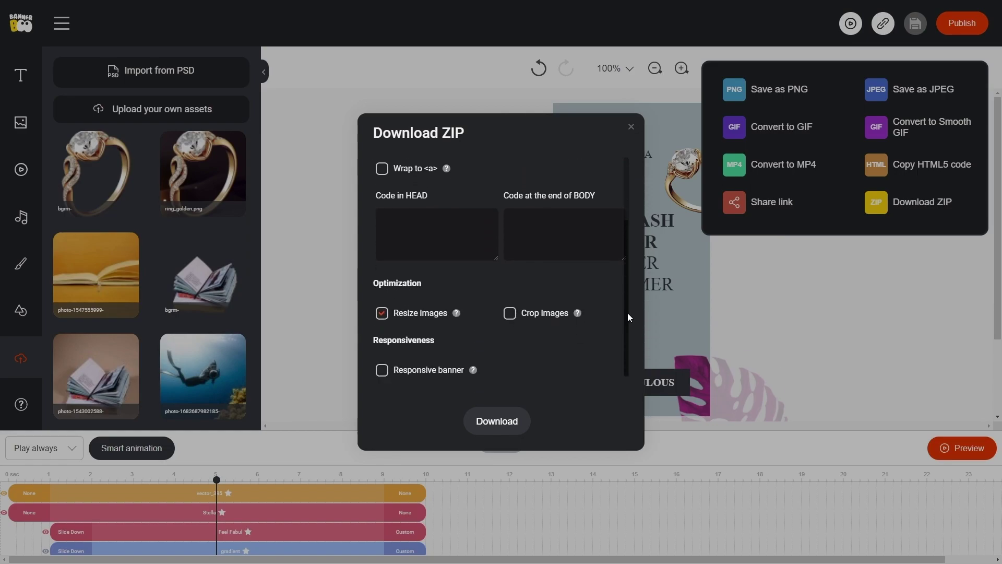
pyautogui.moveTo(628, 296); pyautogui.dragTo(626, 220)
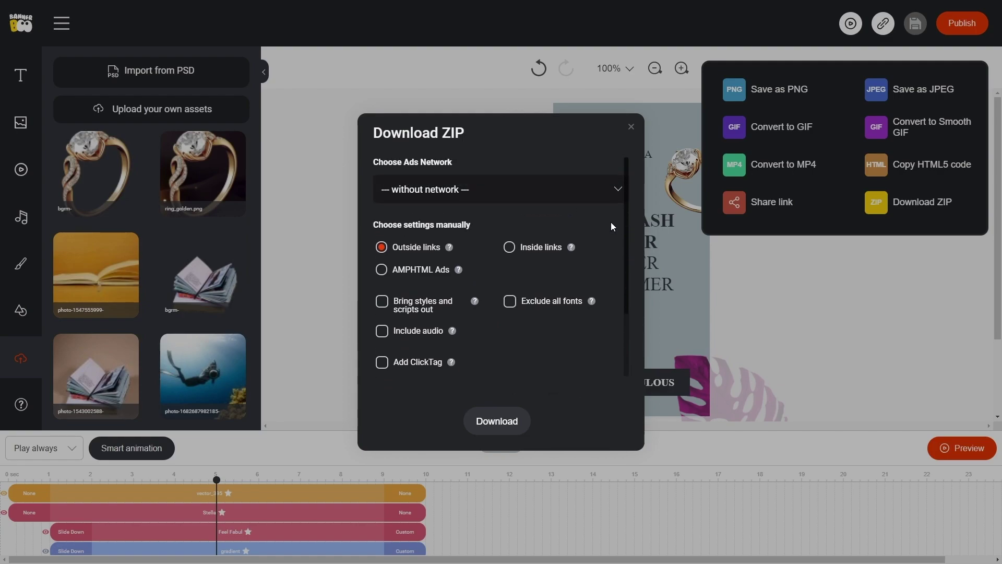
pyautogui.click(610, 222)
pyautogui.click(586, 193)
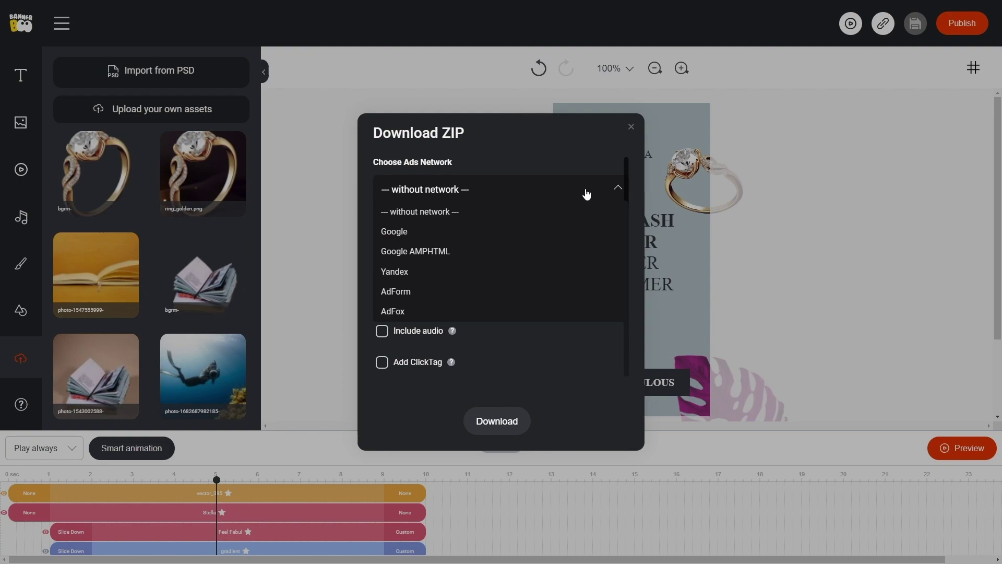
# Pick Google AMPHTML in the Choose Ads Network dropdown
pyautogui.click(450, 258)
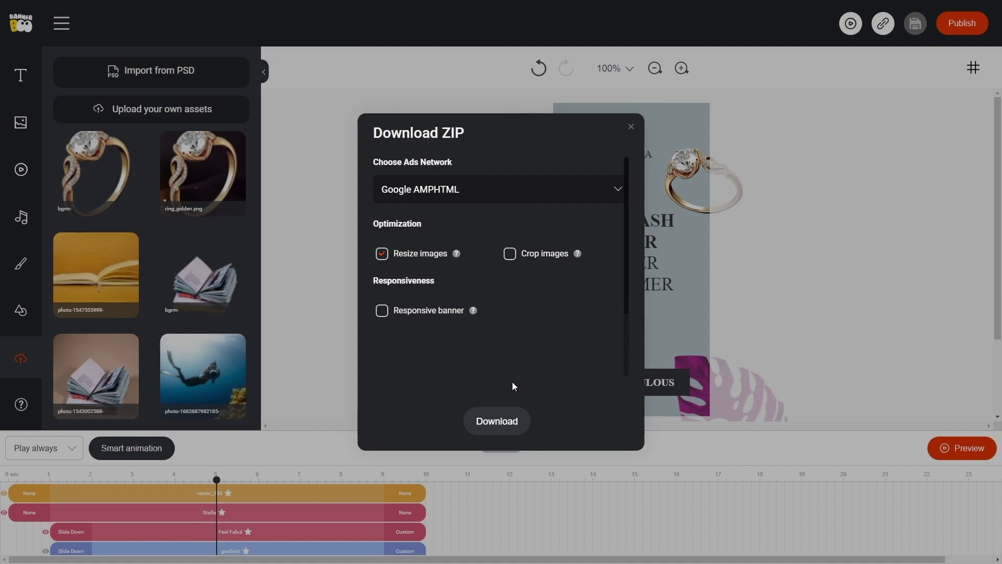
# Submit the Download ZIP dialog and wait for the 'ZIP file is ready' notice
pyautogui.click(509, 423)
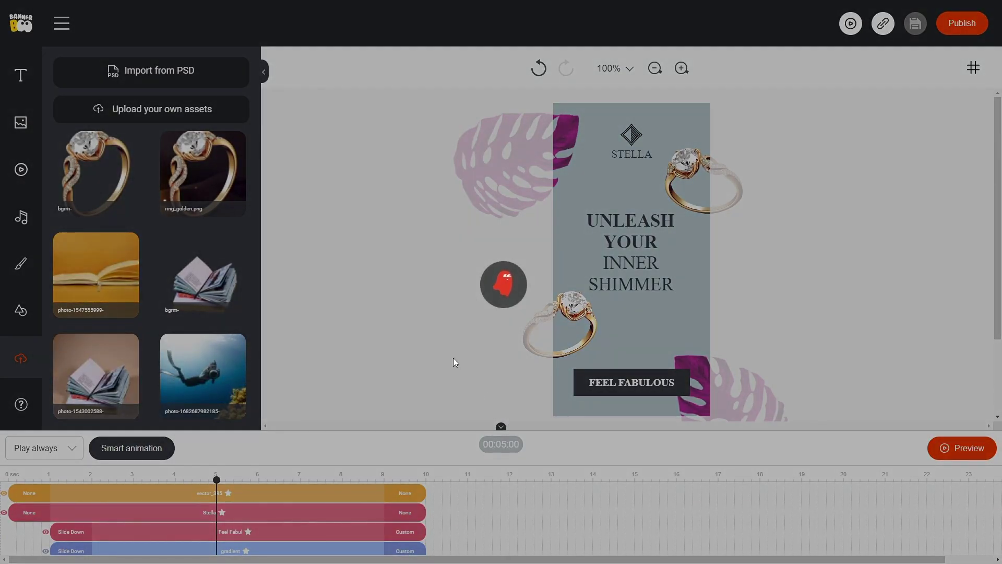